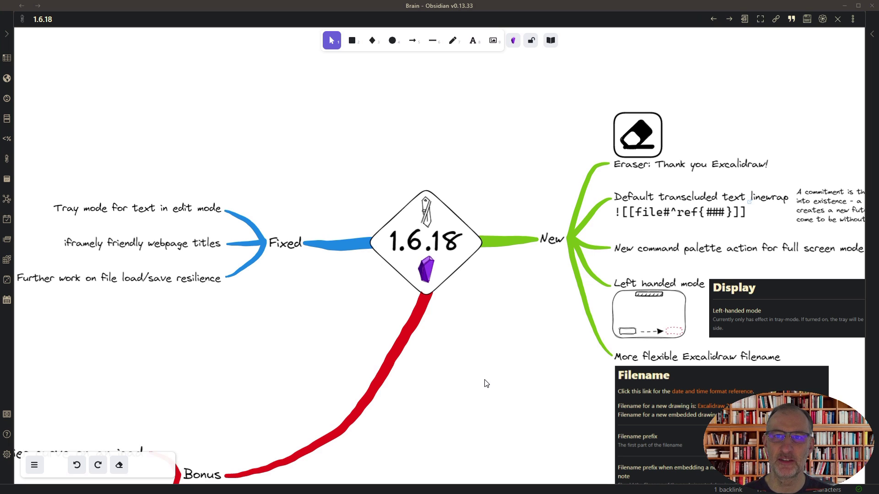
Step: Erase the 'Thank you Excalidraw!' and linewrap branches, then undo both erasures
{"action": "left_click", "coordinate": [122, 468]}
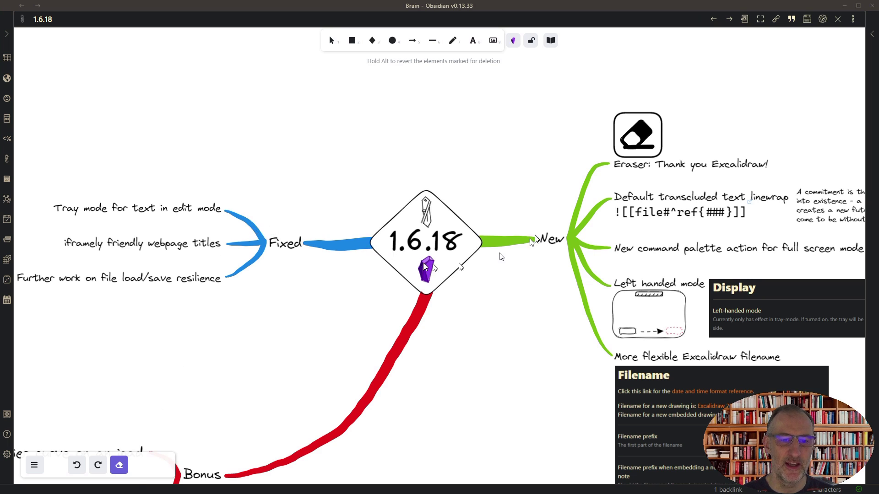
{"action": "left_click", "coordinate": [580, 198]}
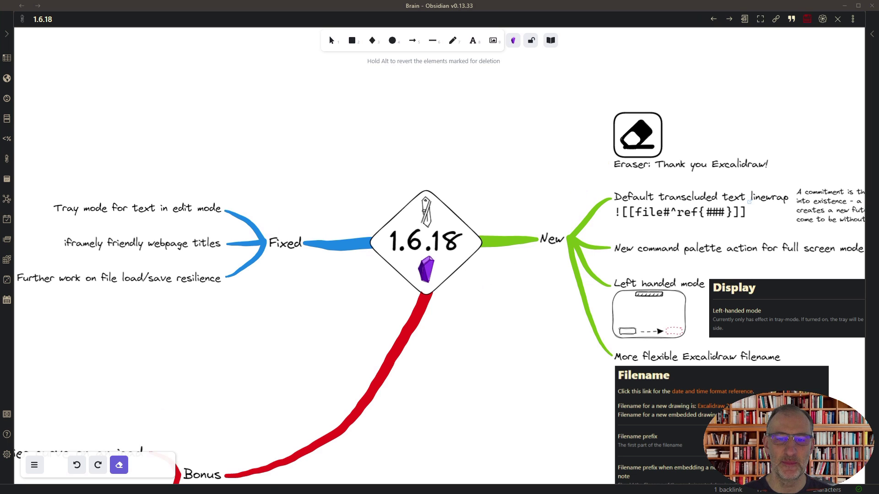
{"action": "left_click", "coordinate": [590, 223]}
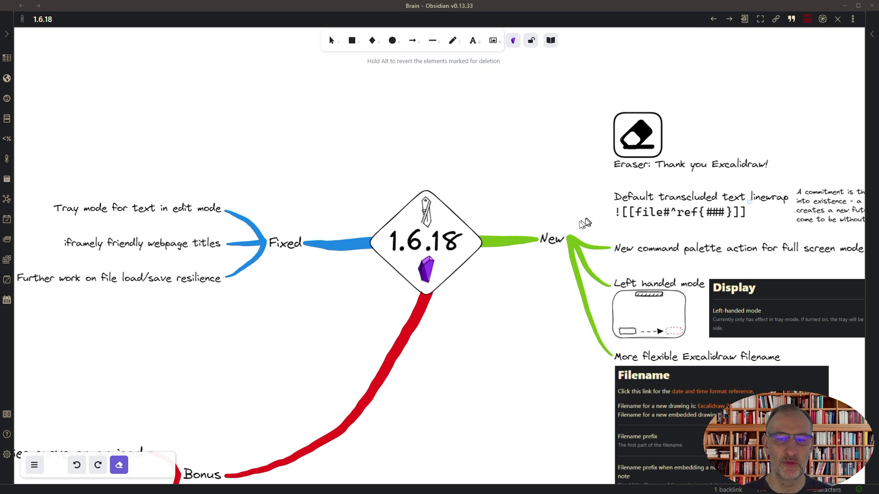
{"action": "left_click", "coordinate": [76, 466]}
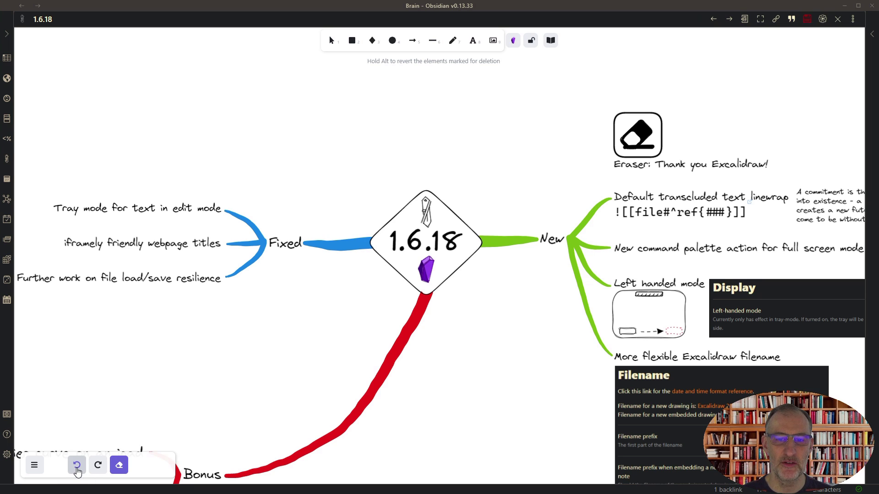
{"action": "left_click", "coordinate": [77, 466]}
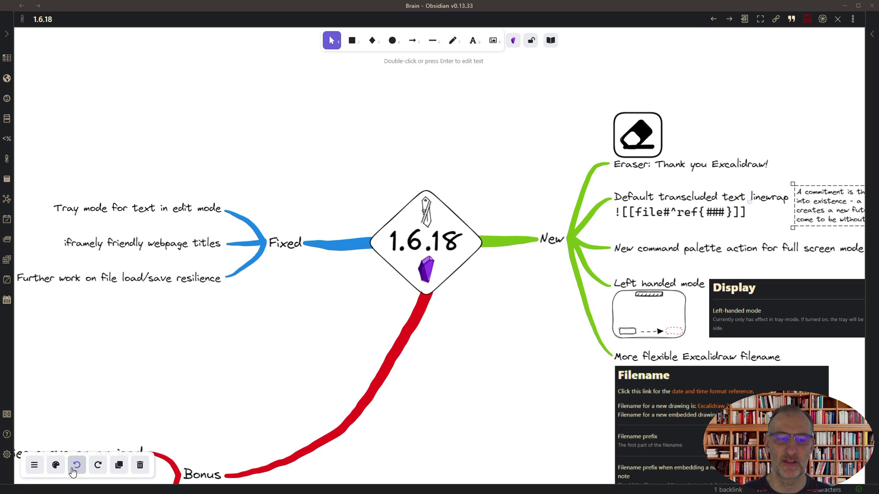
Step: Append {30} to the commitment quote's transclusion link for a 30-character wrap
{"action": "left_click", "coordinate": [452, 418]}
{"action": "left_click_drag", "start_coordinate": [533, 363], "coordinate": [286, 355]}
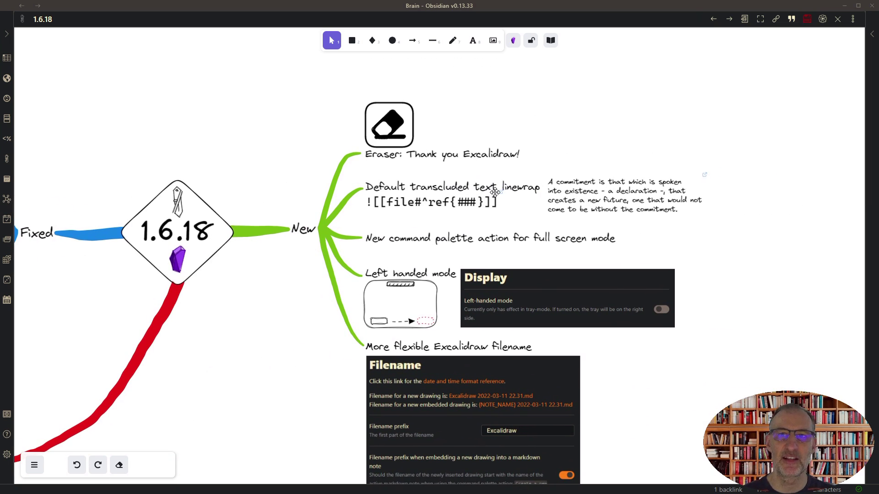
{"action": "double_click", "coordinate": [626, 202]}
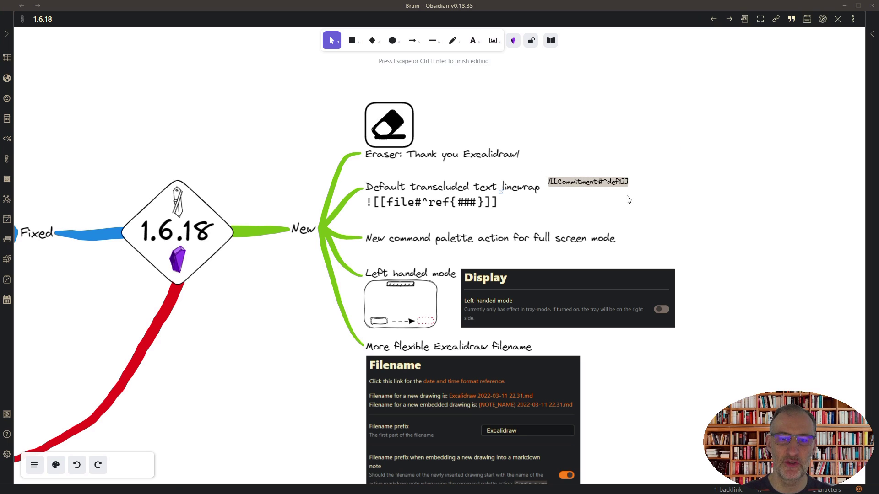
{"action": "key", "text": "Left"}
{"action": "key", "text": "Right"}
{"action": "key", "text": "Right"}
{"action": "key", "text": "Right"}
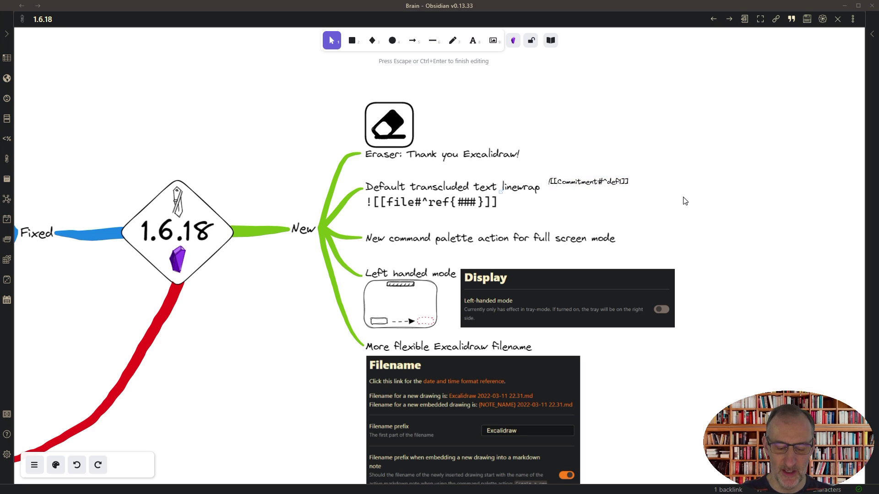
{"action": "type", "text": "{30"}
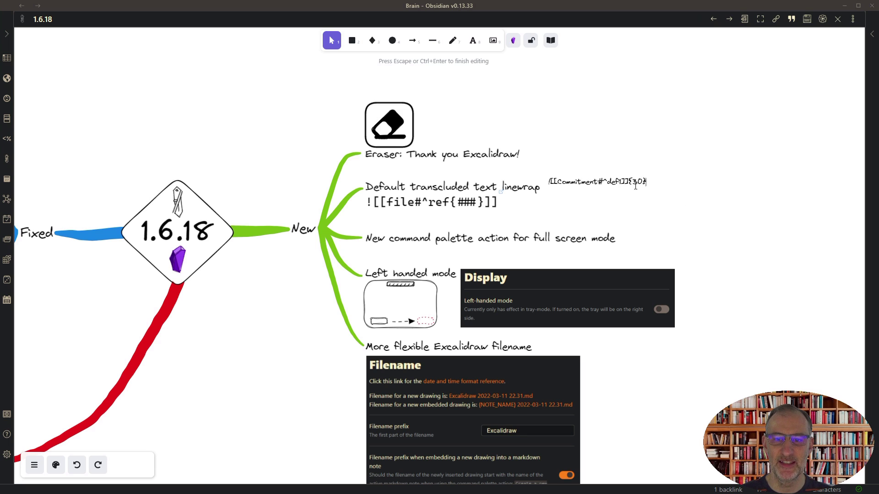
{"action": "left_click", "coordinate": [624, 157]}
{"action": "left_click", "coordinate": [603, 207]}
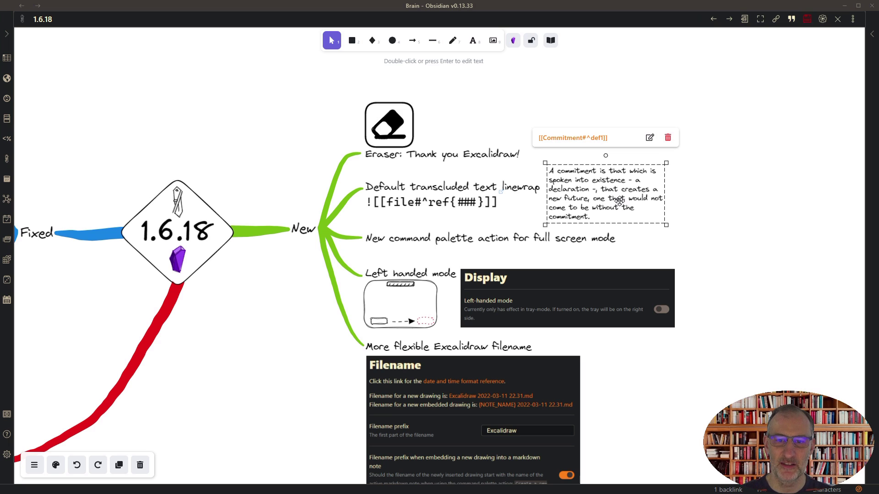
Step: Delete the {30} suffix so the commitment quote returns to the default wrap
{"action": "double_click", "coordinate": [620, 202]}
{"action": "left_click", "coordinate": [635, 170]}
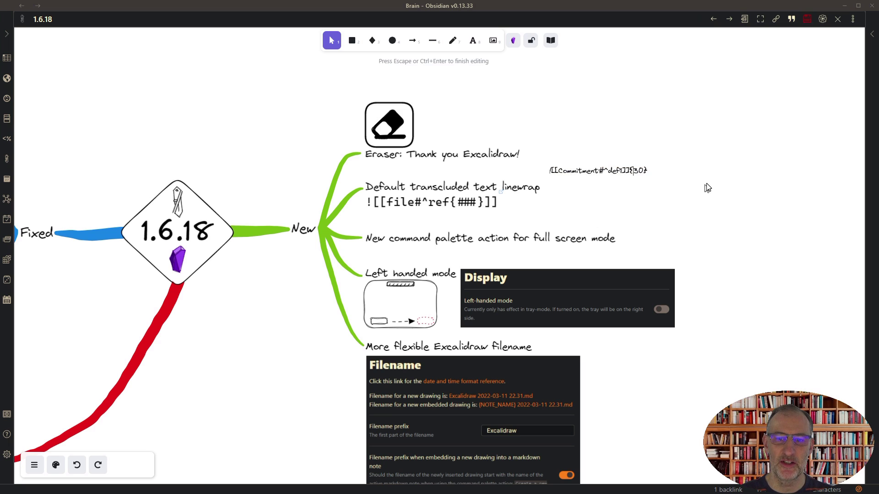
{"action": "key", "text": "shift+End"}
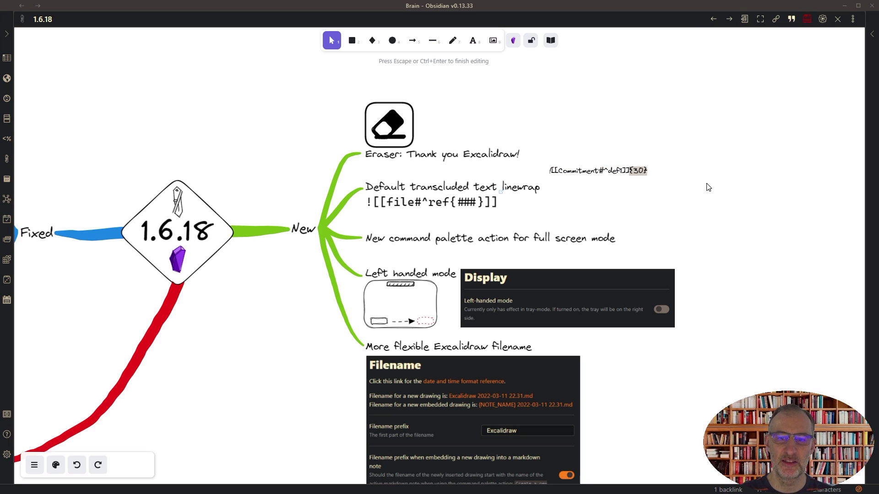
{"action": "key", "text": "BackSpace"}
{"action": "key", "text": "Escape"}
{"action": "left_click", "coordinate": [592, 193]}
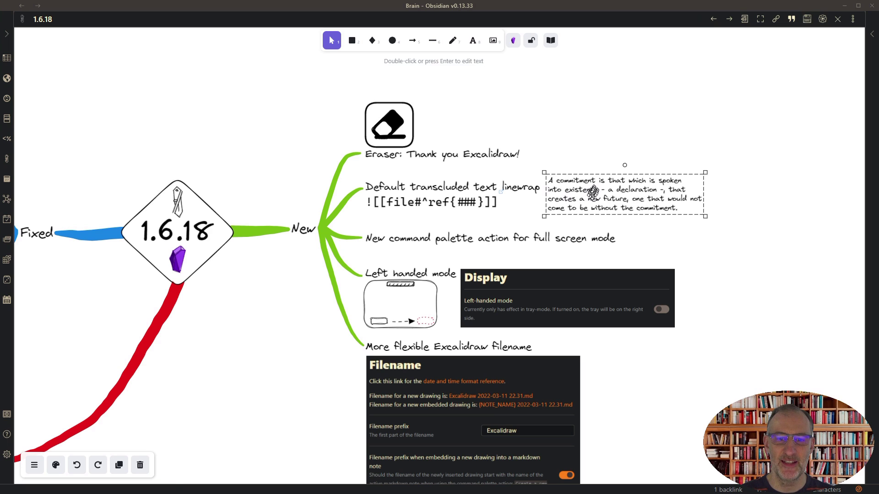
{"action": "left_click", "coordinate": [8, 455]}
{"action": "scroll", "coordinate": [137, 366], "scroll_direction": "down", "scroll_amount": 4}
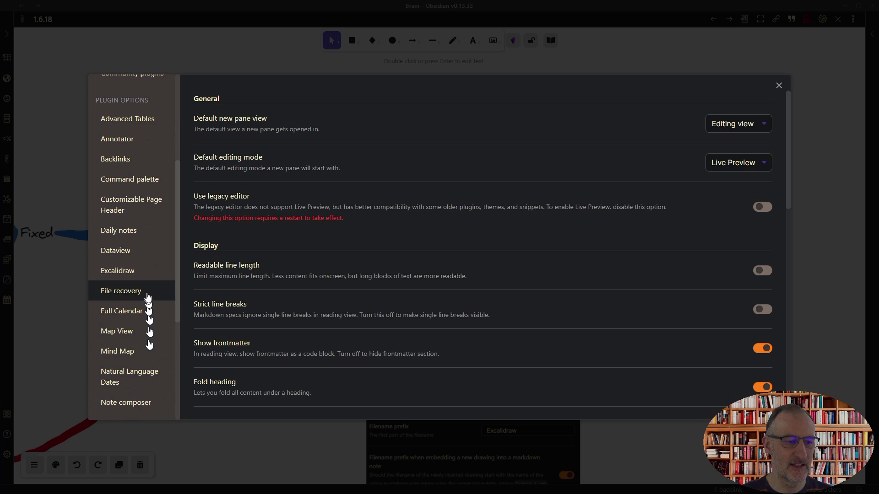
{"action": "left_click", "coordinate": [137, 275]}
{"action": "scroll", "coordinate": [458, 247], "scroll_direction": "down", "scroll_amount": 6}
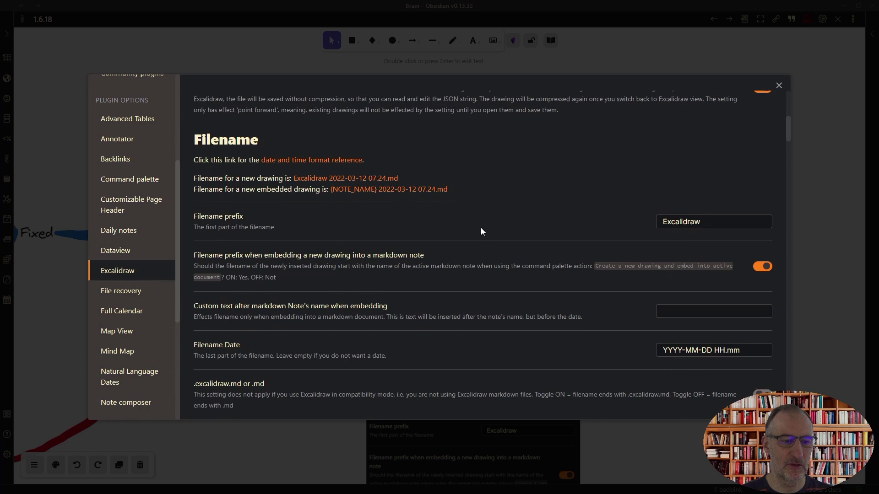
{"action": "scroll", "coordinate": [481, 231], "scroll_direction": "down", "scroll_amount": 15}
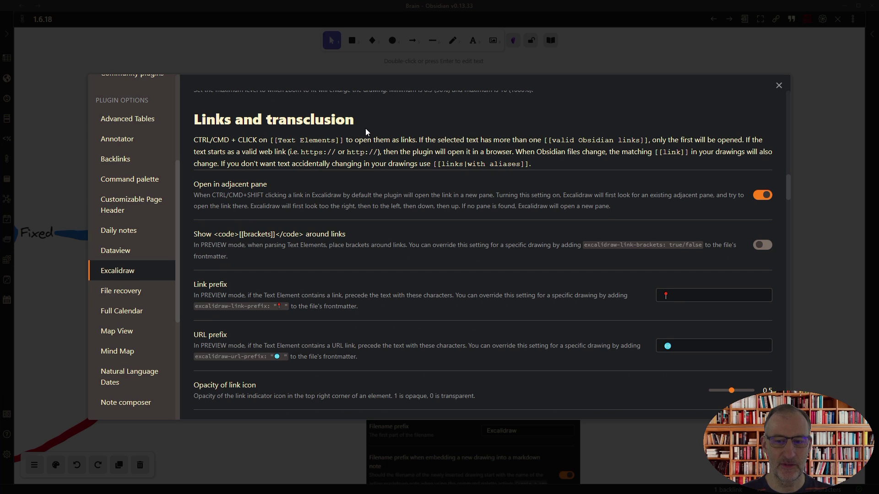
{"action": "scroll", "coordinate": [365, 129], "scroll_direction": "down", "scroll_amount": 6}
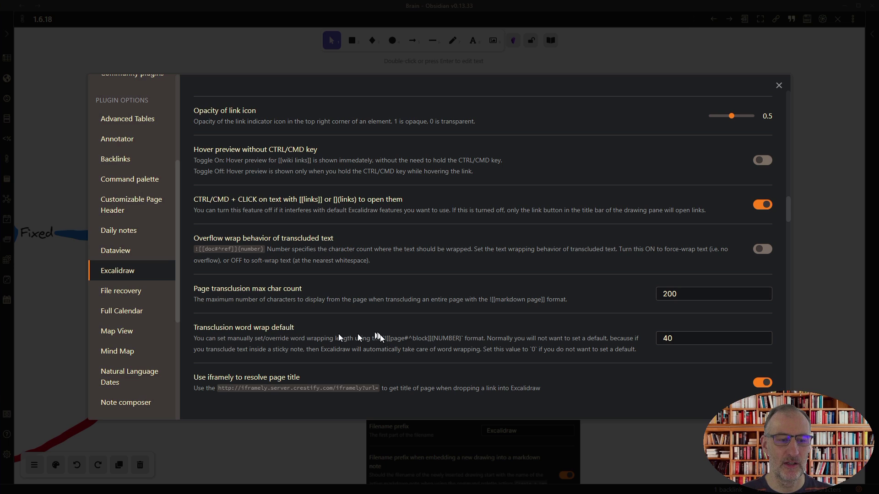
{"action": "left_click", "coordinate": [690, 337]}
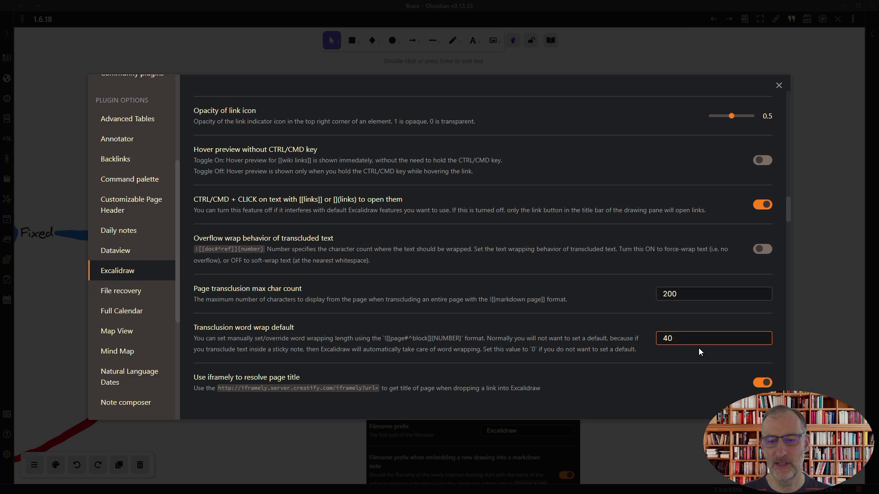
{"action": "left_click", "coordinate": [778, 86]}
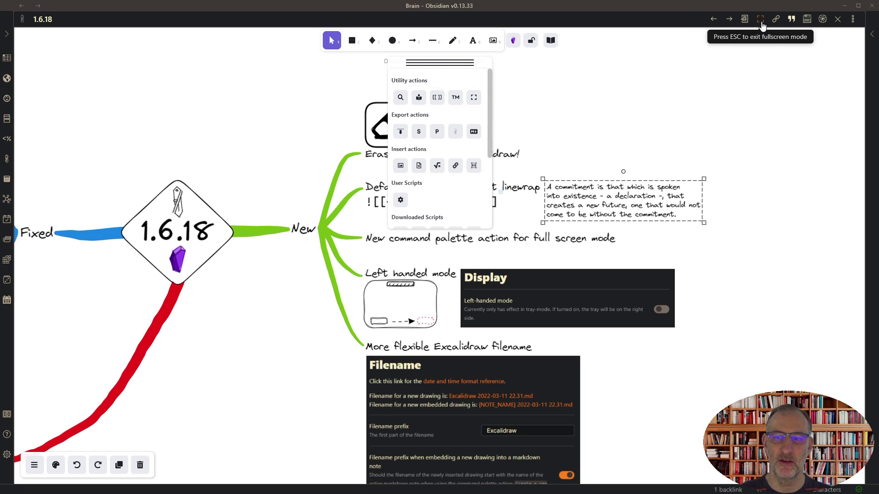
Step: Collapse the tools panel and move it to the top right of the canvas
{"action": "left_click", "coordinate": [440, 62]}
{"action": "left_click_drag", "start_coordinate": [440, 62], "coordinate": [693, 65]}
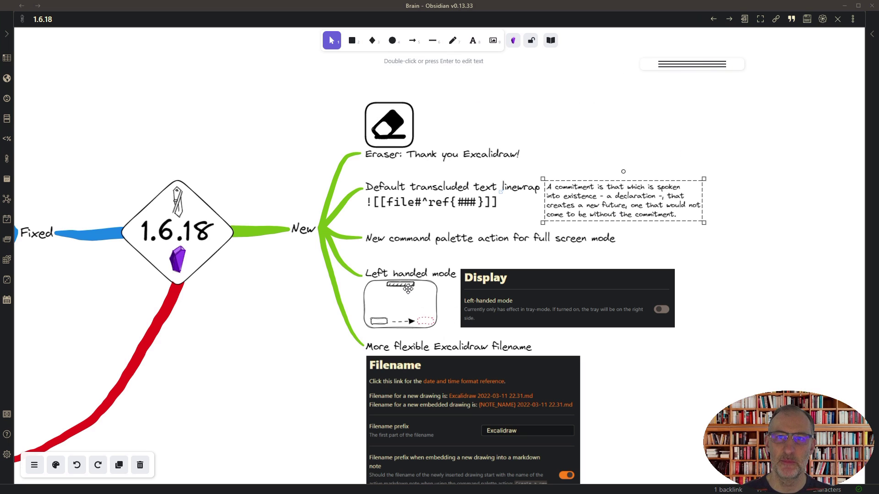
Step: Toggle tray mode on and back off in the tools panel, then collapse the panel
{"action": "left_click", "coordinate": [684, 62]}
{"action": "left_click_drag", "start_coordinate": [685, 62], "coordinate": [601, 48]}
{"action": "left_click", "coordinate": [622, 84]}
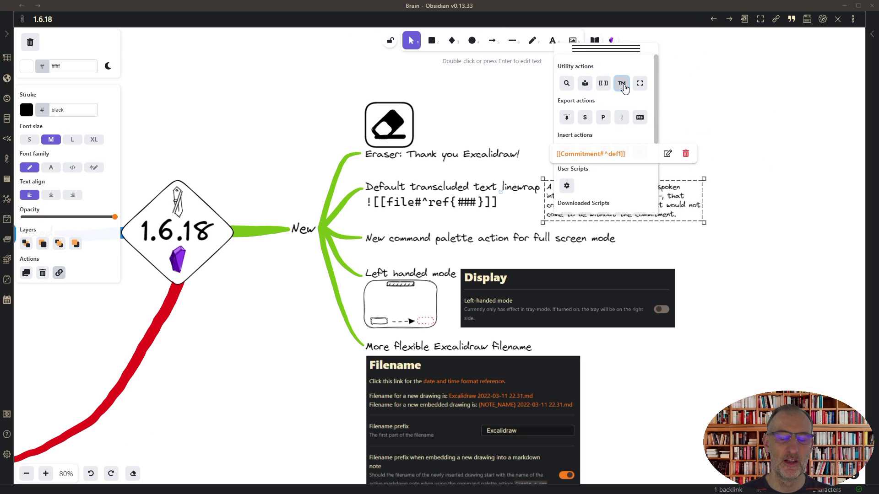
{"action": "left_click", "coordinate": [624, 85]}
{"action": "left_click", "coordinate": [620, 48]}
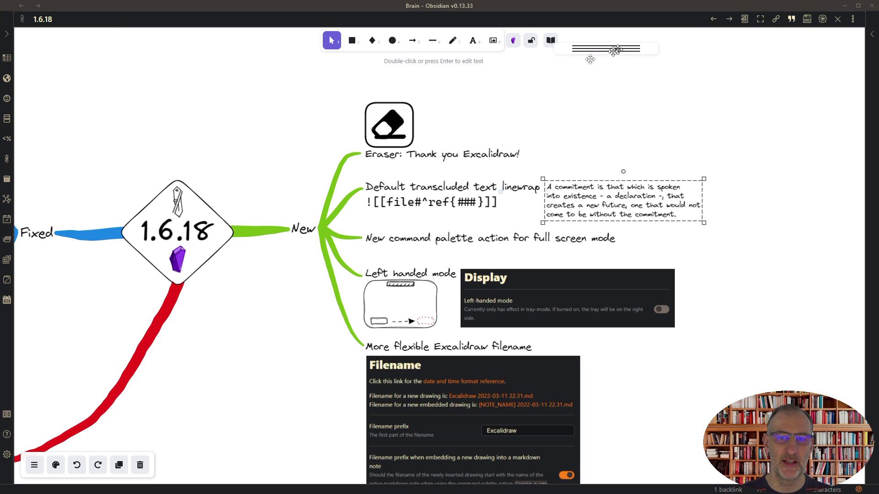
Step: Switch Excalidraw's Left-handed mode on and back off in the Display settings
{"action": "left_click", "coordinate": [8, 452]}
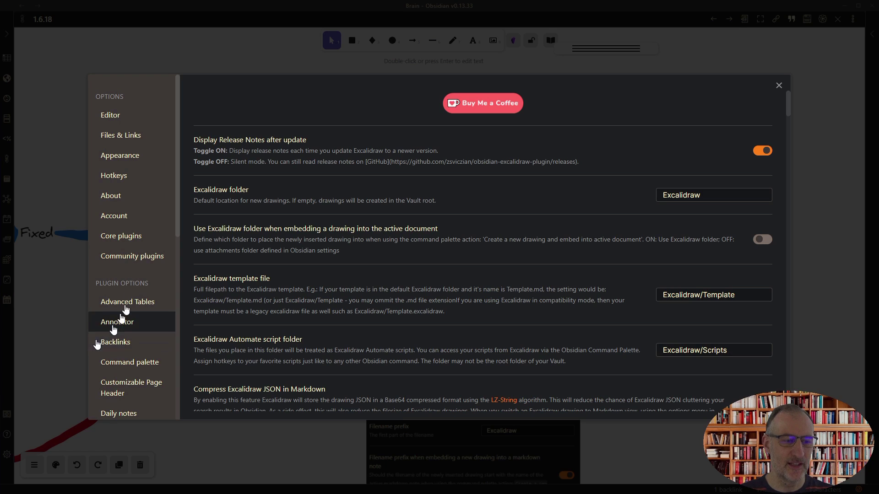
{"action": "scroll", "coordinate": [137, 363], "scroll_direction": "down", "scroll_amount": 2}
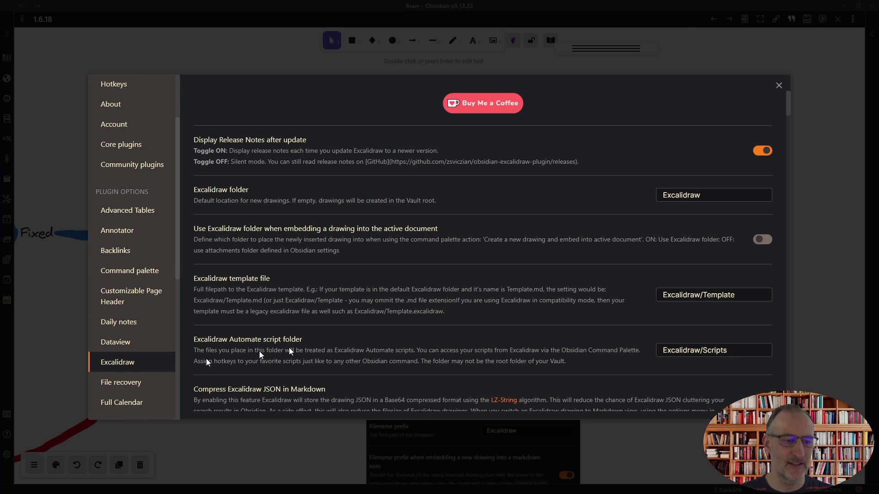
{"action": "scroll", "coordinate": [430, 321], "scroll_direction": "down", "scroll_amount": 10}
{"action": "scroll", "coordinate": [428, 330], "scroll_direction": "down", "scroll_amount": 1}
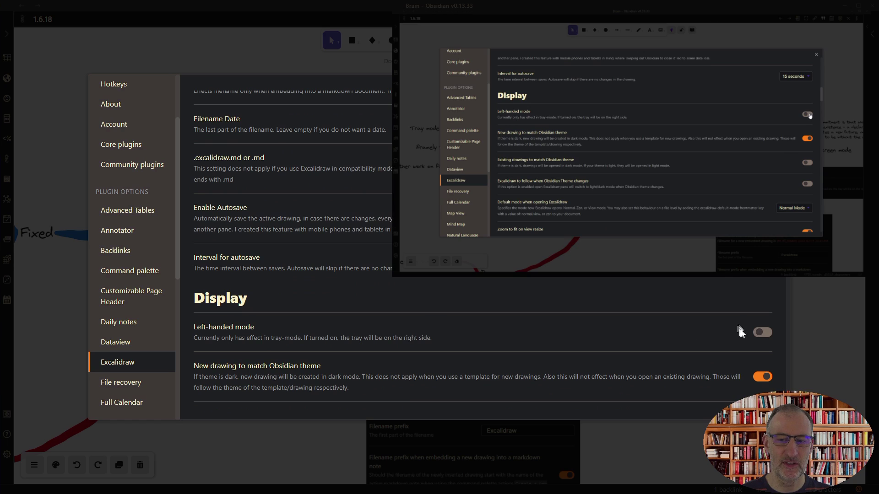
{"action": "left_click", "coordinate": [763, 332]}
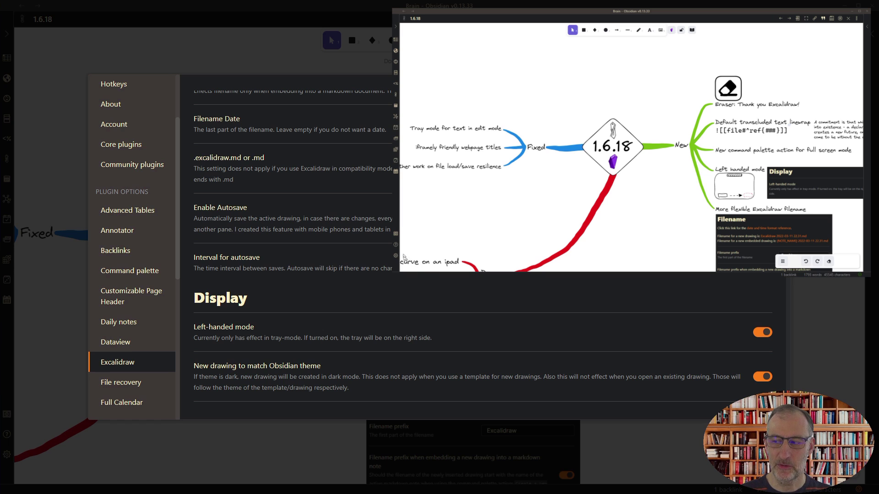
{"action": "left_click", "coordinate": [762, 333]}
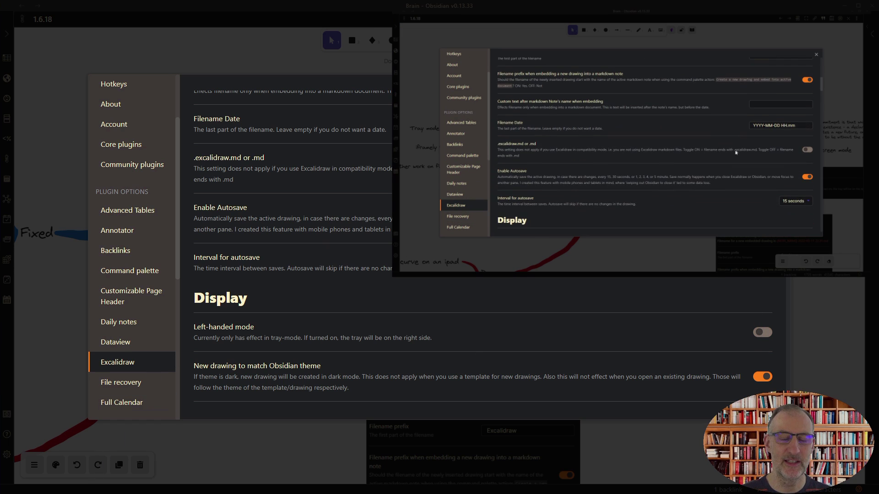
Step: Close the settings and scroll the canvas to the Filename notes
{"action": "key", "text": "Escape"}
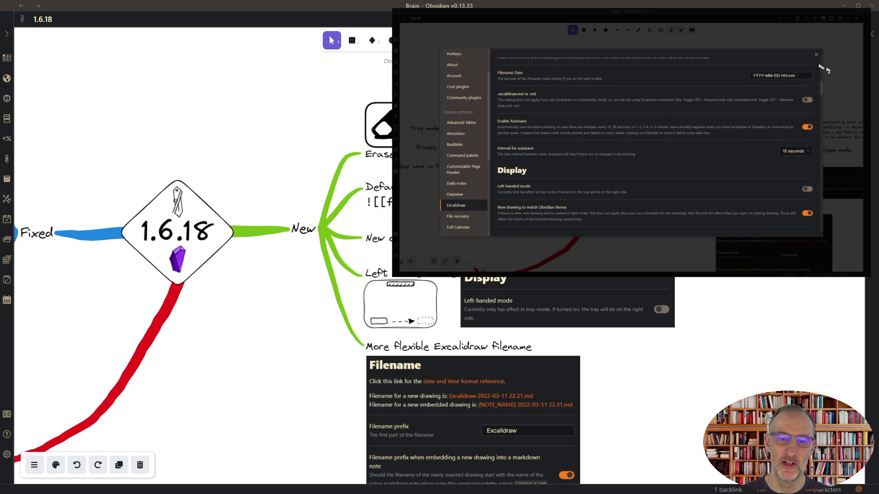
{"action": "left_click", "coordinate": [816, 55]}
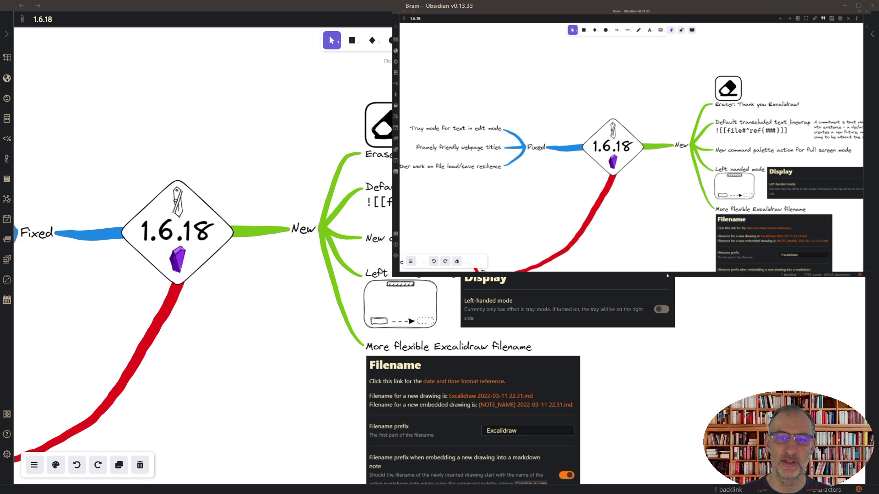
{"action": "scroll", "coordinate": [832, 169], "scroll_direction": "down", "scroll_amount": 5}
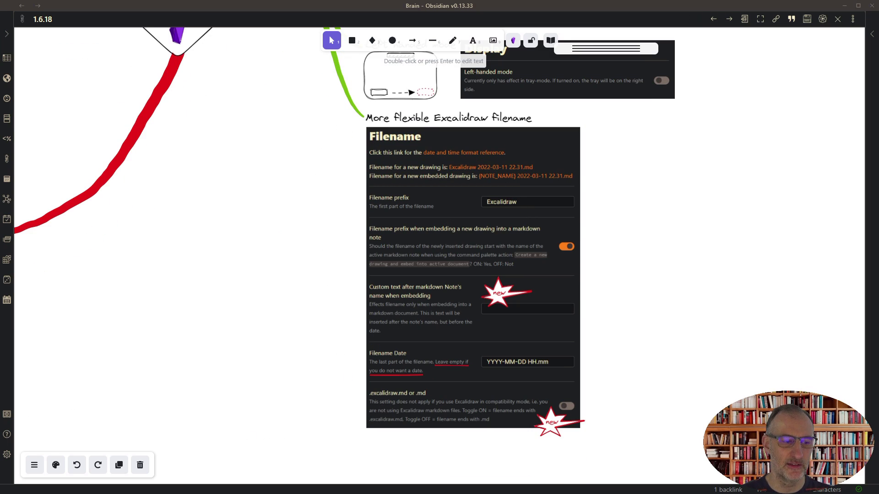
Step: Add '!!' to Excalidraw's Filename prefix to preview it, then remove it
{"action": "left_click", "coordinate": [7, 455]}
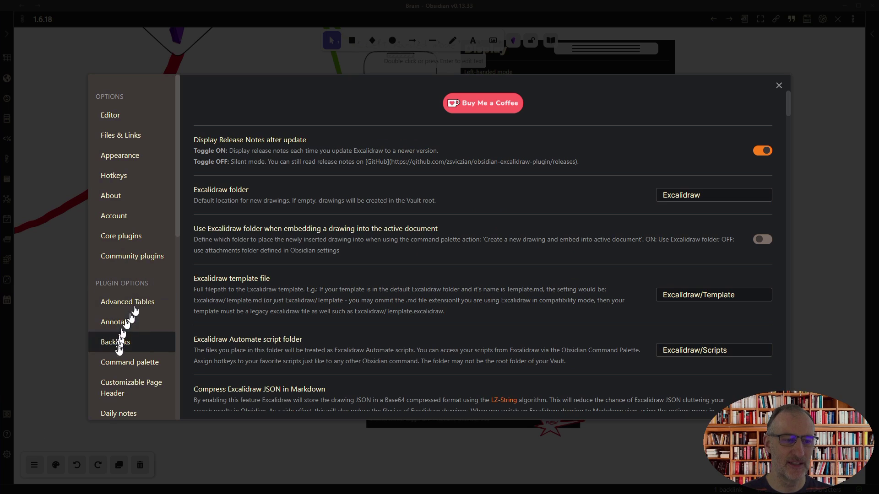
{"action": "scroll", "coordinate": [116, 348], "scroll_direction": "down", "scroll_amount": 2}
{"action": "scroll", "coordinate": [443, 283], "scroll_direction": "down", "scroll_amount": 8}
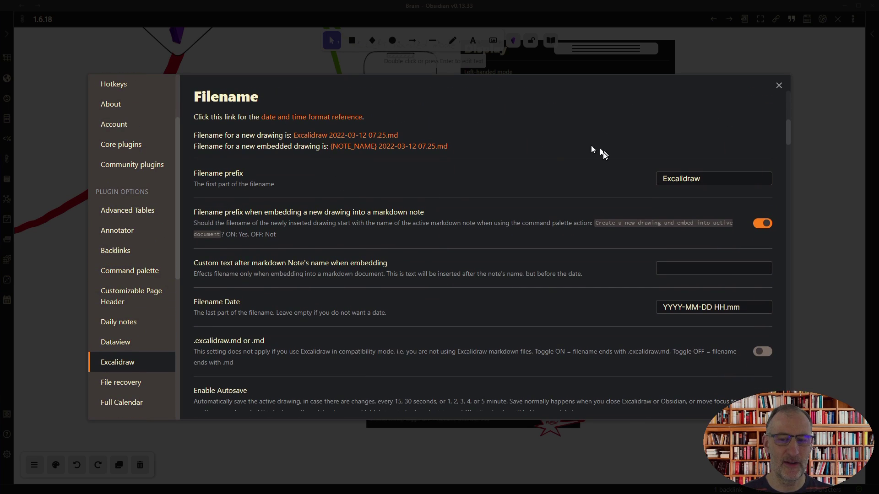
{"action": "scroll", "coordinate": [326, 162], "scroll_direction": "down", "scroll_amount": 2}
{"action": "scroll", "coordinate": [389, 340], "scroll_direction": "down", "scroll_amount": 1}
{"action": "scroll", "coordinate": [380, 314], "scroll_direction": "up", "scroll_amount": 2}
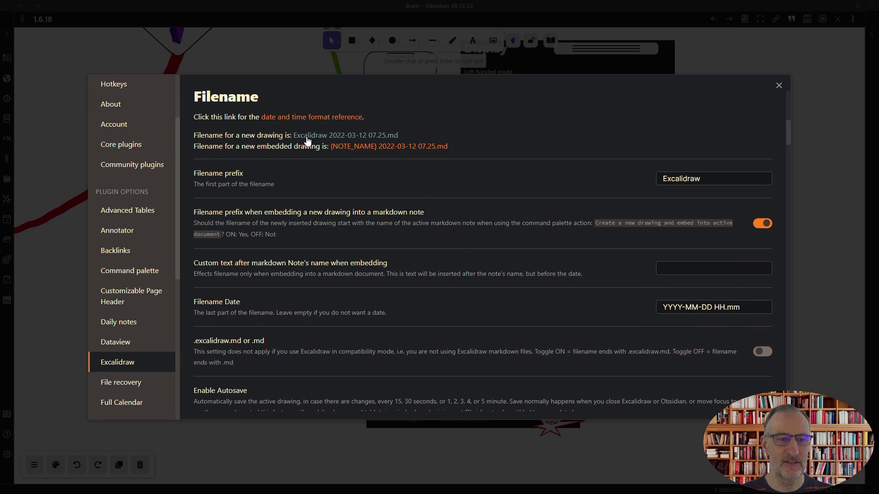
{"action": "left_click", "coordinate": [732, 178]}
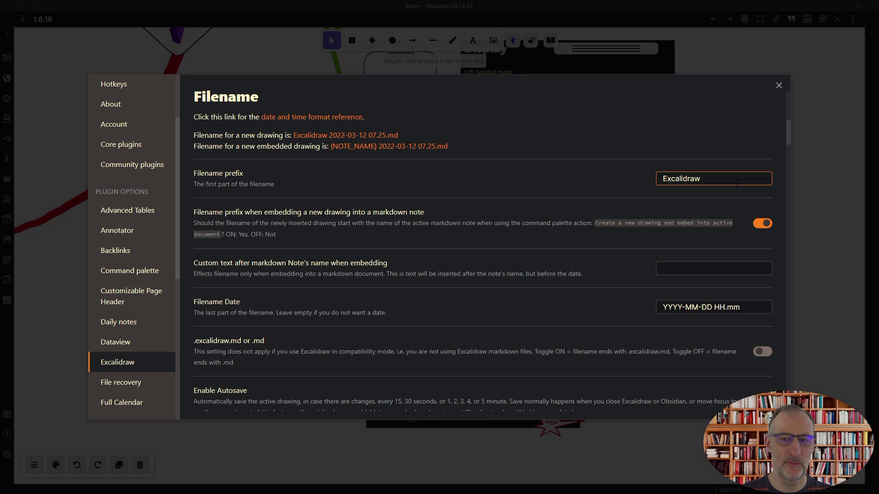
{"action": "type", "text": "!!"}
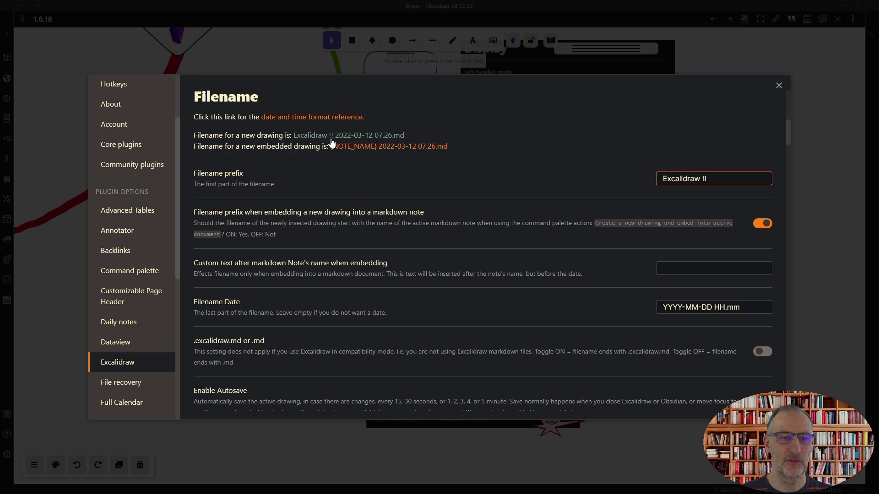
{"action": "key", "text": "BackSpace"}
{"action": "key", "text": "BackSpace"}
{"action": "key", "text": "BackSpace"}
{"action": "key", "text": "BackSpace"}
Step: Clear the Filename Date format, then undo to restore YYYY-MM-DD HH.mm
{"action": "left_click_drag", "start_coordinate": [746, 308], "coordinate": [548, 320]}
{"action": "key", "text": "BackSpace"}
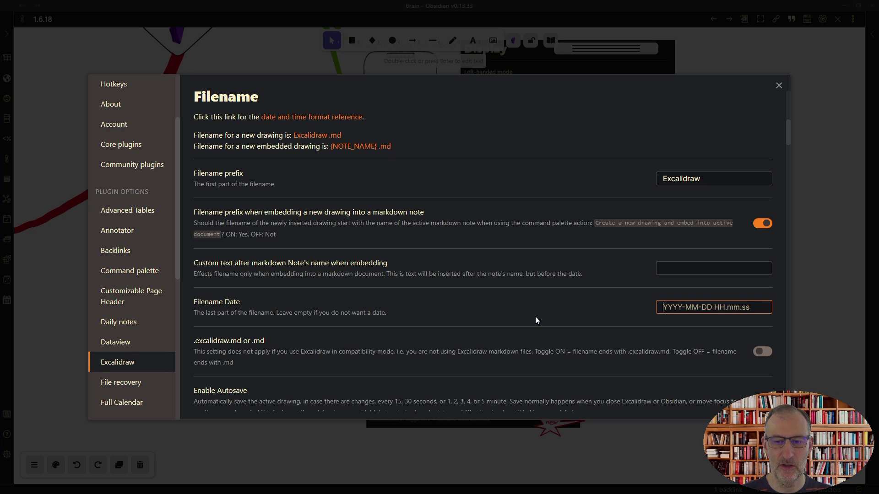
{"action": "key", "text": "ctrl+z"}
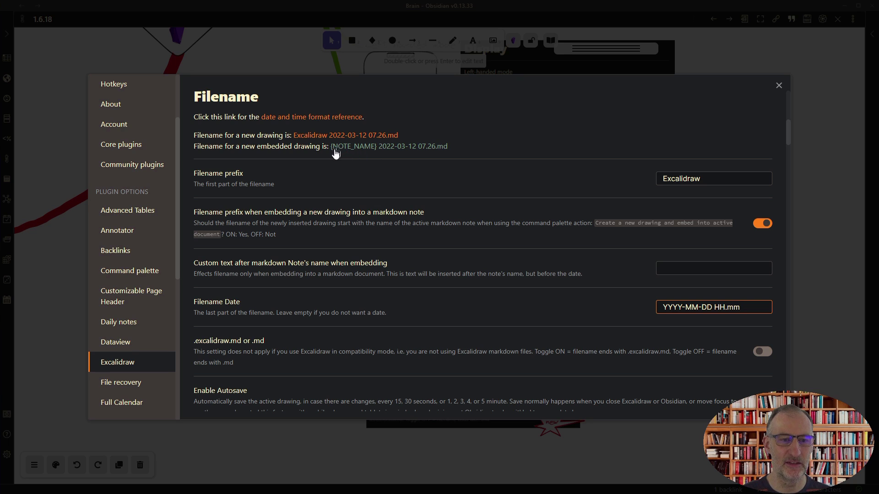
Step: Preview '- excalidraw -' custom embed text and the .excalidraw.md ending, reverting both
{"action": "left_click", "coordinate": [701, 268]}
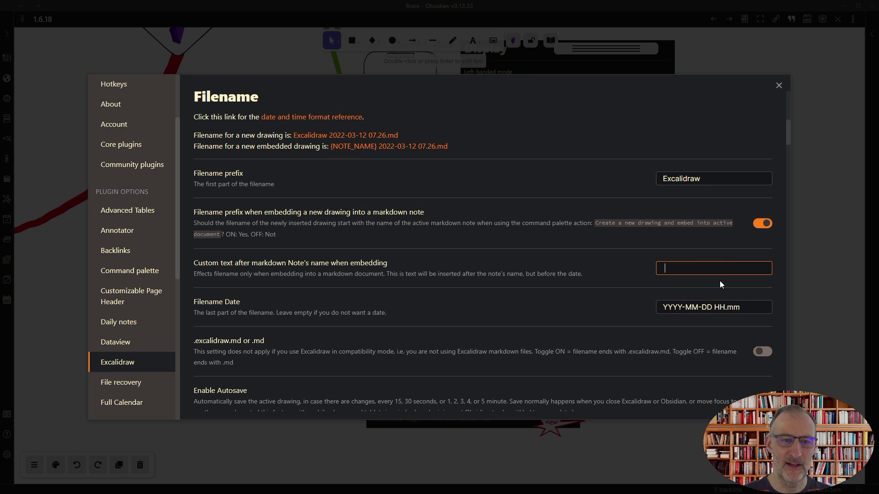
{"action": "type", "text": "- excalidraw -"}
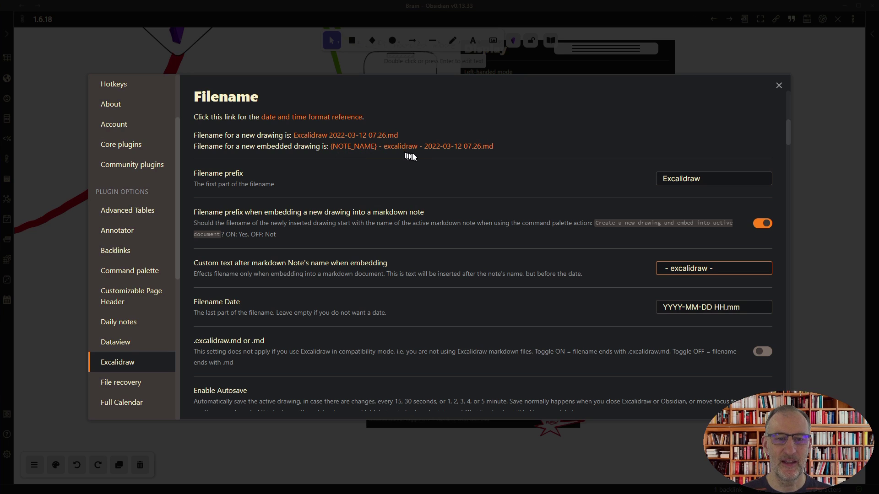
{"action": "key", "text": "ctrl+a"}
{"action": "key", "text": "BackSpace"}
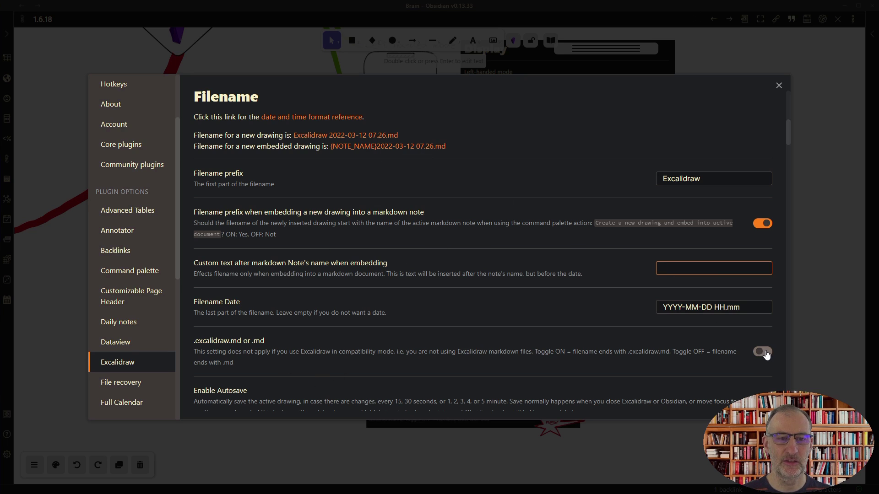
{"action": "left_click", "coordinate": [765, 354]}
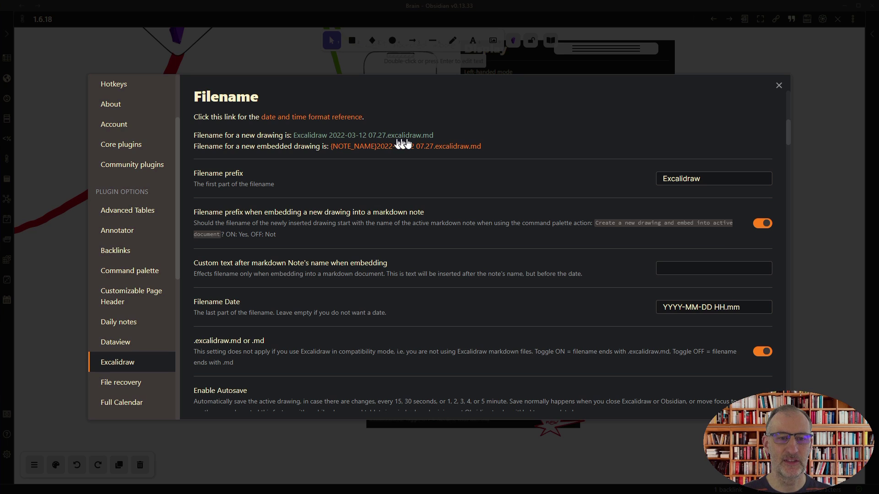
{"action": "left_click", "coordinate": [762, 351]}
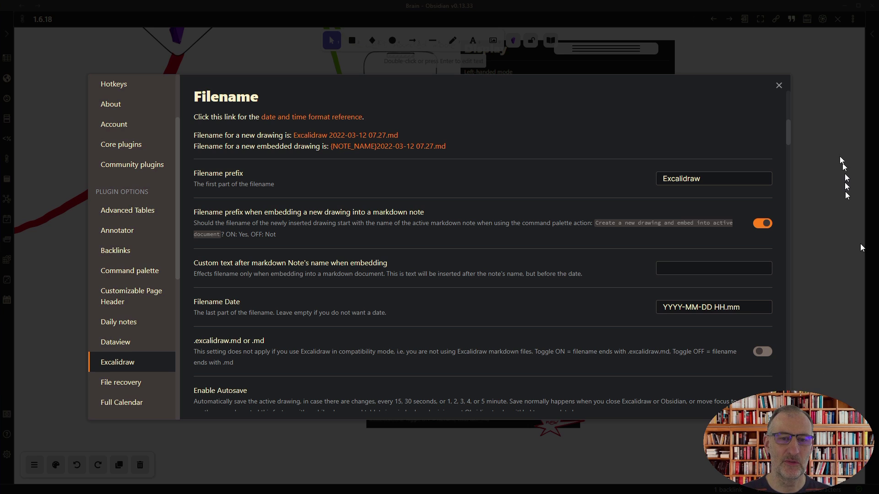
{"action": "left_click", "coordinate": [779, 85]}
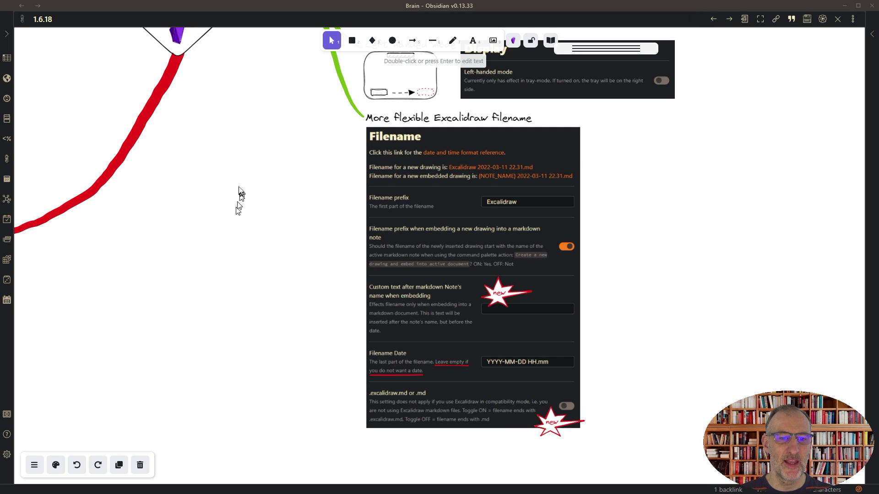
{"action": "left_click_drag", "start_coordinate": [199, 128], "coordinate": [223, 135]}
{"action": "scroll", "coordinate": [223, 136], "scroll_direction": "down", "scroll_amount": 5}
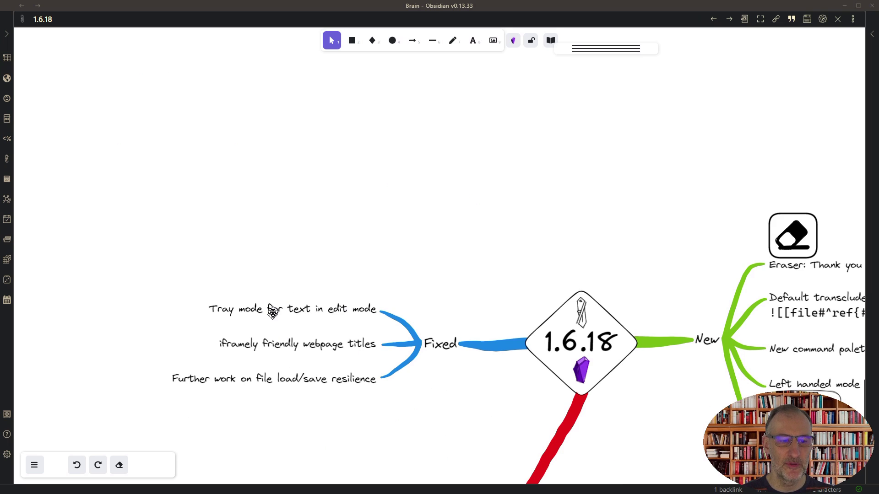
{"action": "left_click", "coordinate": [353, 42]}
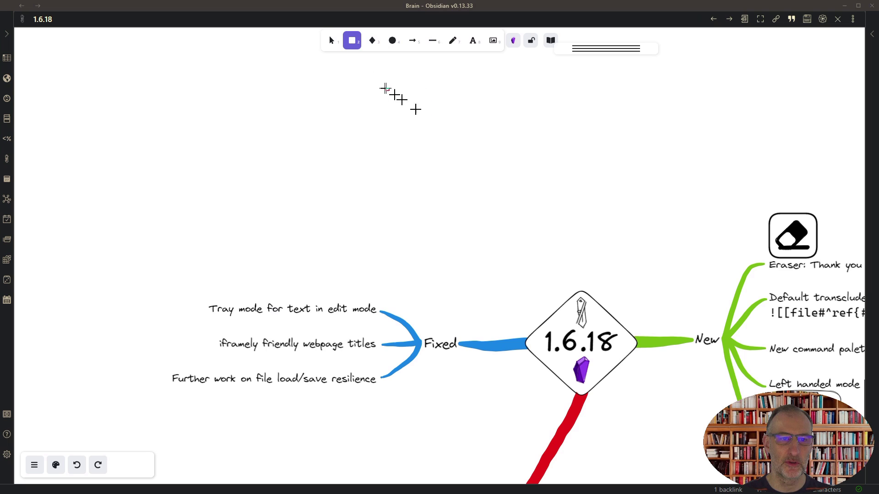
{"action": "left_click_drag", "start_coordinate": [385, 87], "coordinate": [553, 183]}
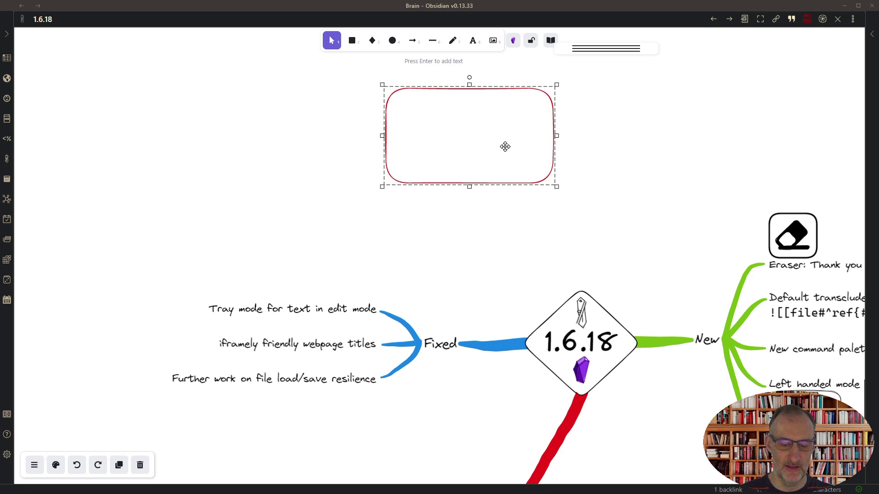
{"action": "key", "text": "Return"}
{"action": "type", "text": "text"}
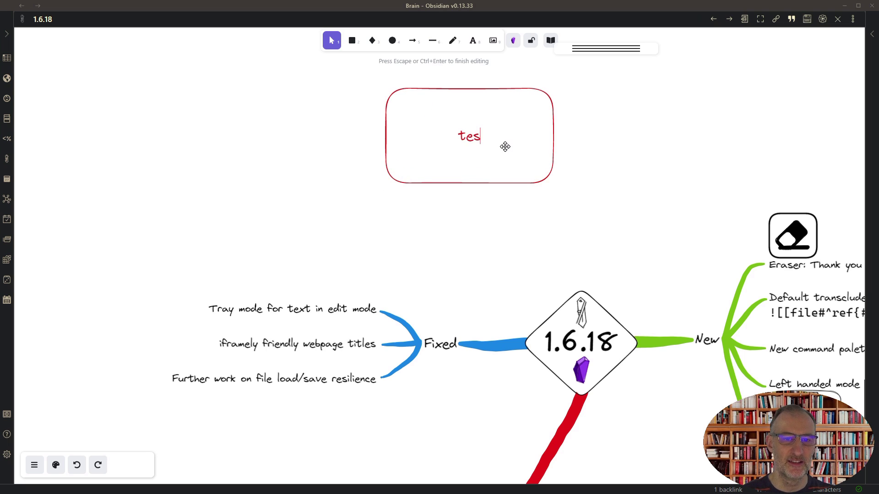
{"action": "double_click", "coordinate": [471, 141]}
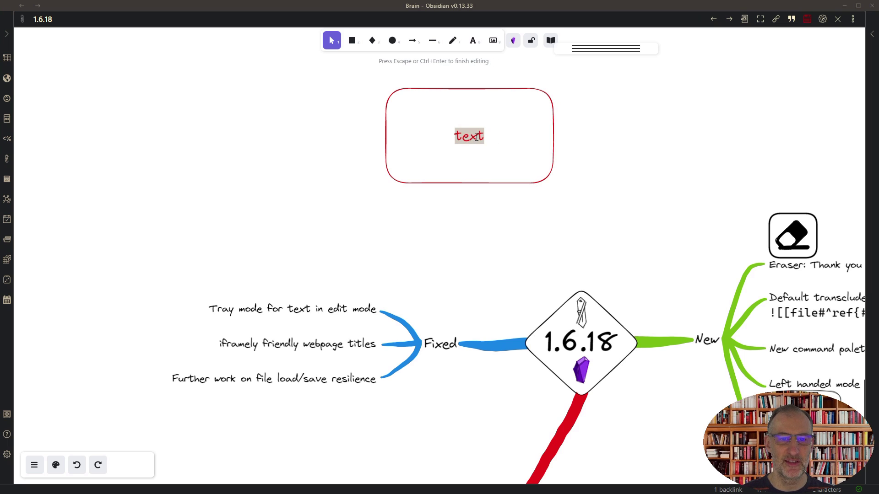
{"action": "left_click", "coordinate": [55, 465]}
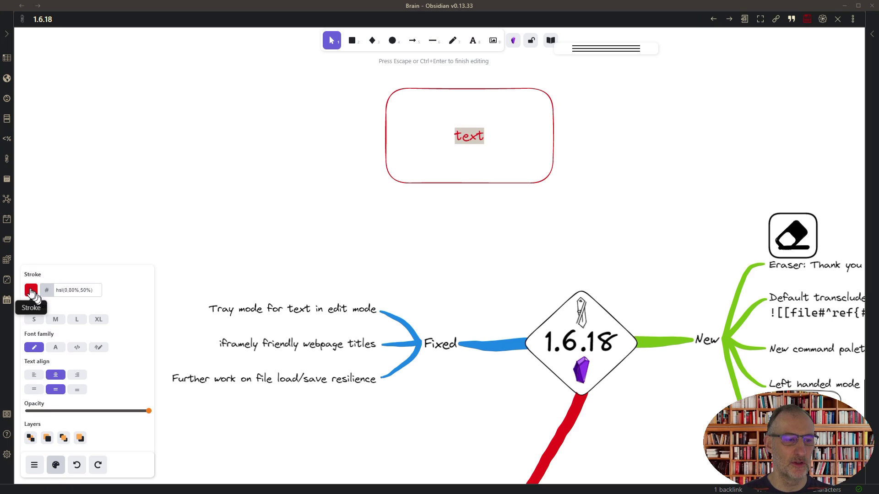
{"action": "left_click", "coordinate": [31, 291]}
{"action": "left_click", "coordinate": [49, 307]}
{"action": "left_click", "coordinate": [345, 235]}
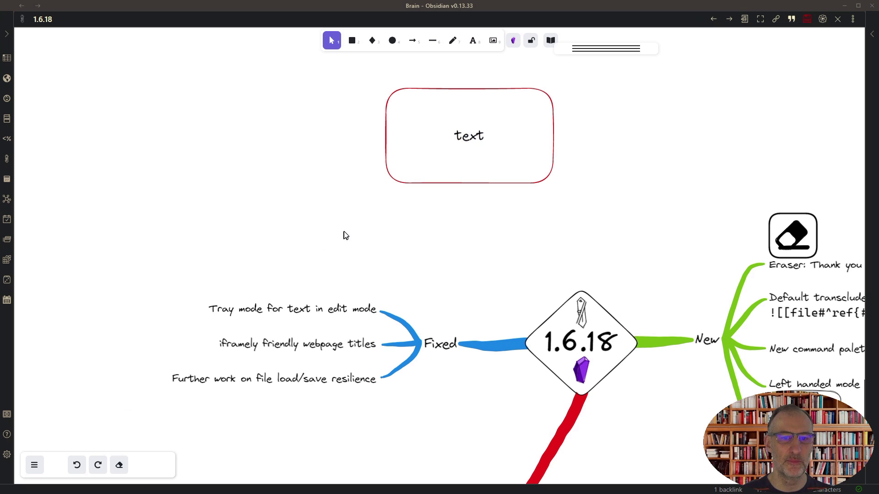
{"action": "left_click", "coordinate": [418, 179]}
{"action": "key", "text": "Delete"}
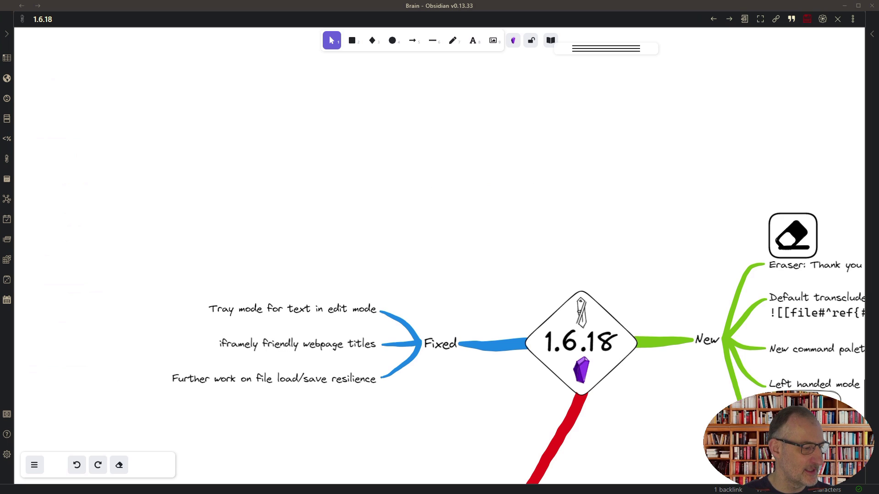
Step: Drop the obsidian-excalidraw-plugin GitHub link from Chrome above the mind map, rendered with its title
{"action": "key", "text": "alt+Tab"}
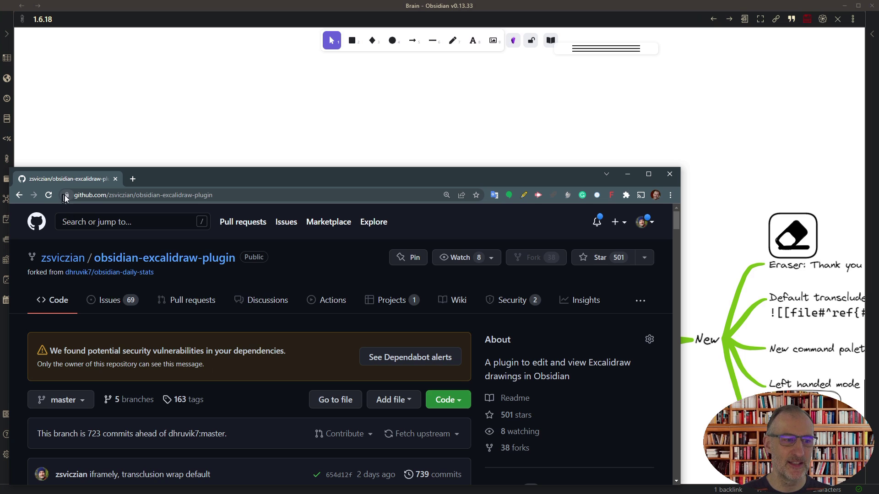
{"action": "left_click_drag", "start_coordinate": [65, 197], "coordinate": [326, 114]}
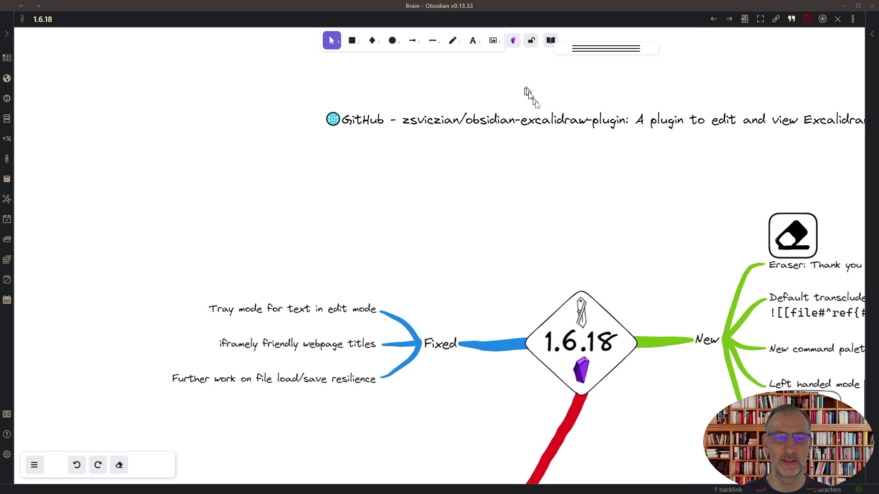
{"action": "left_click_drag", "start_coordinate": [567, 126], "coordinate": [354, 145]}
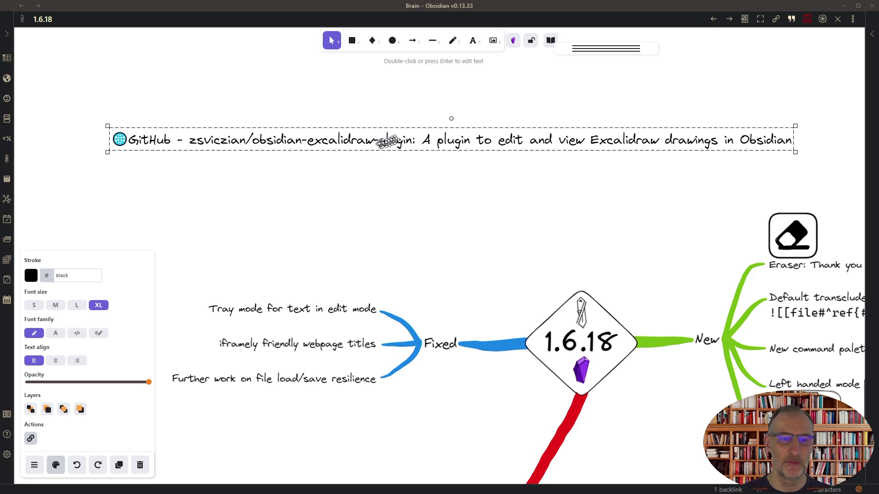
{"action": "double_click", "coordinate": [401, 145]}
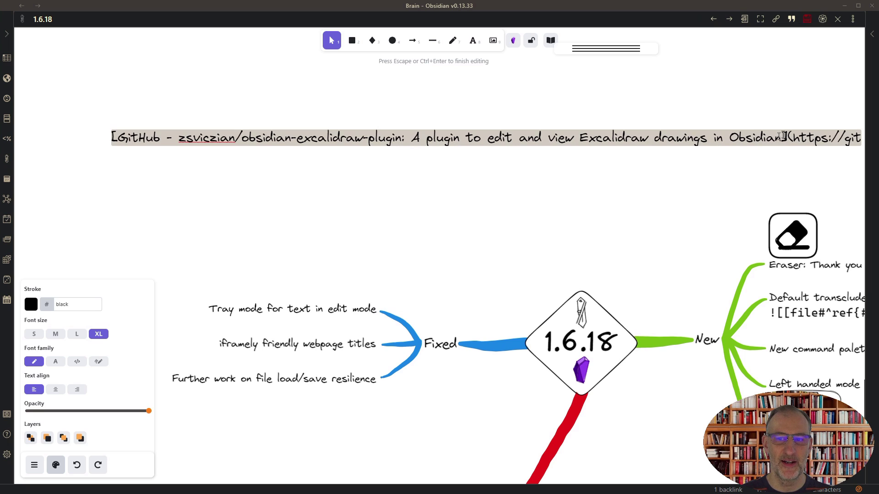
{"action": "left_click", "coordinate": [447, 160]}
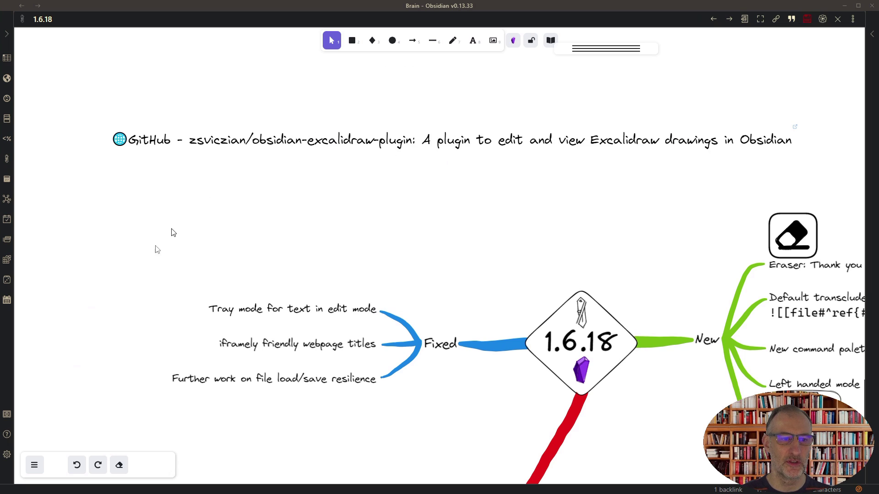
{"action": "left_click", "coordinate": [7, 455]}
{"action": "scroll", "coordinate": [348, 276], "scroll_direction": "down", "scroll_amount": 20}
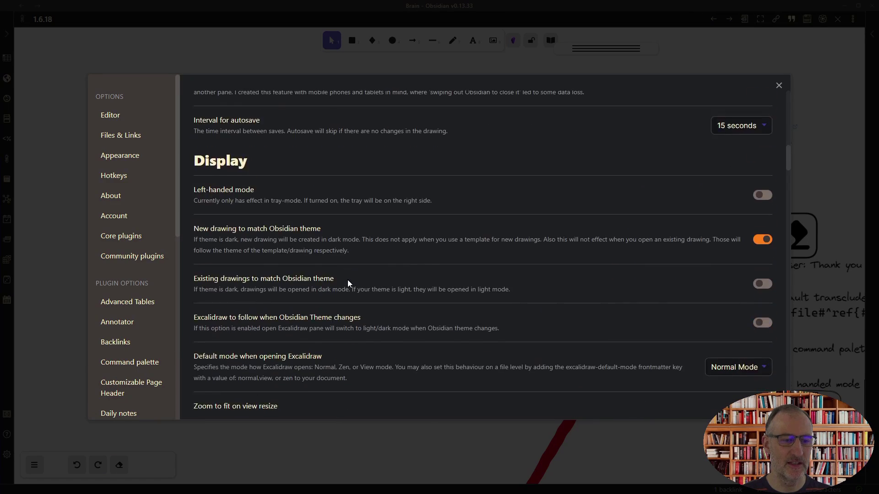
{"action": "scroll", "coordinate": [344, 285], "scroll_direction": "down", "scroll_amount": 3}
{"action": "scroll", "coordinate": [320, 245], "scroll_direction": "up", "scroll_amount": 2}
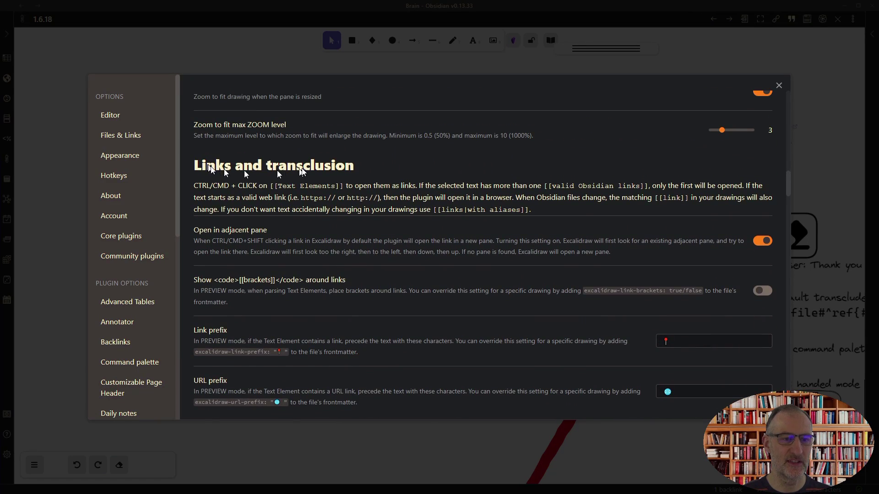
{"action": "scroll", "coordinate": [303, 182], "scroll_direction": "down", "scroll_amount": 1}
{"action": "scroll", "coordinate": [303, 181], "scroll_direction": "down", "scroll_amount": 9}
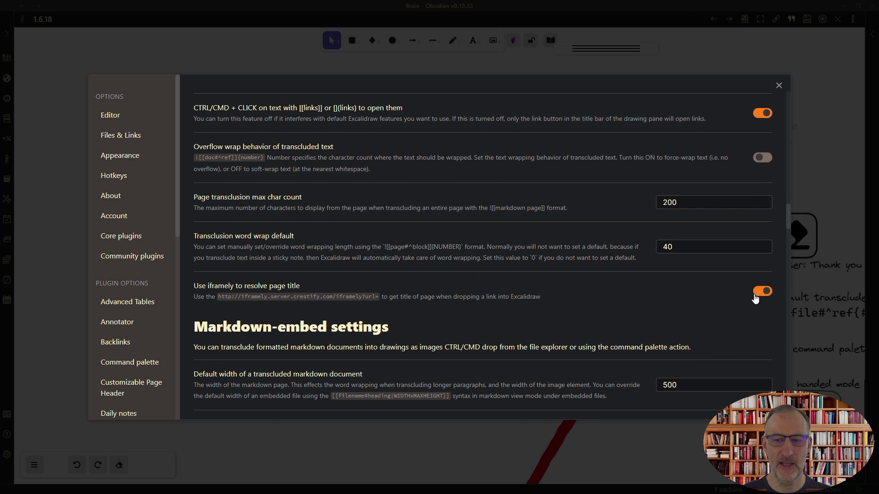
{"action": "left_click", "coordinate": [779, 86]}
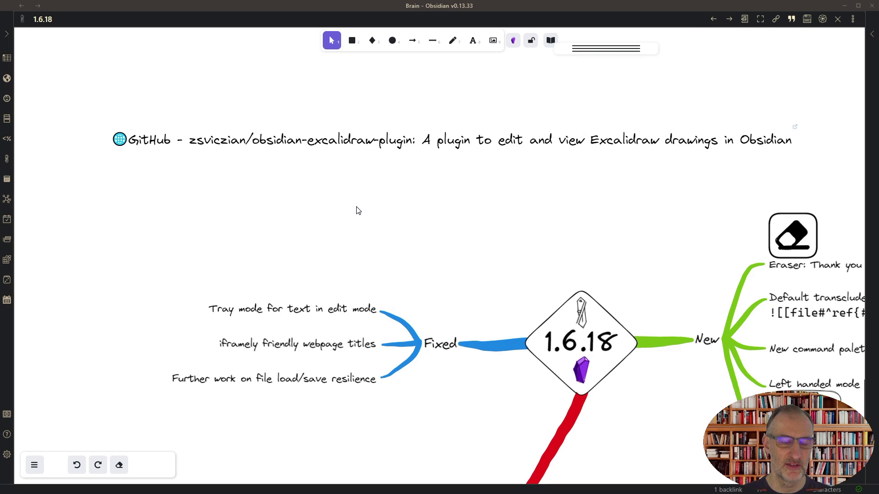
Step: Delete the GitHub link and pan the canvas to center the red Bonus branch
{"action": "left_click", "coordinate": [420, 144]}
{"action": "key", "text": "Delete"}
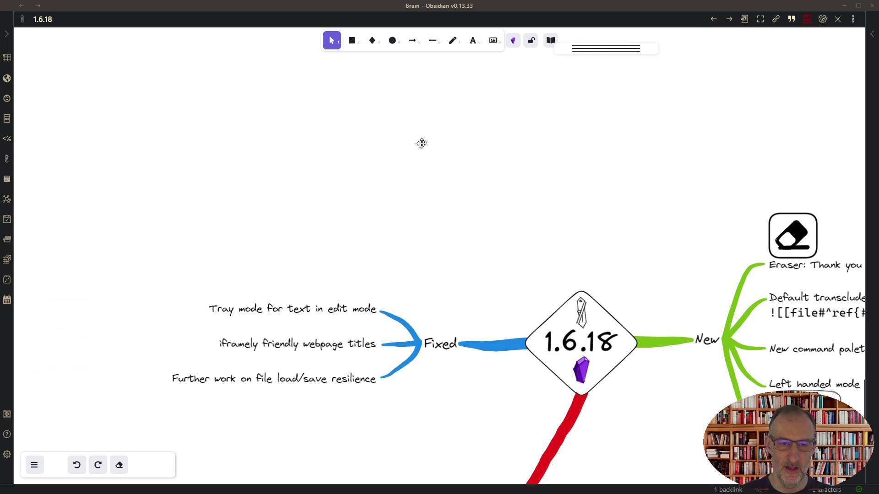
{"action": "left_click_drag", "start_coordinate": [478, 259], "coordinate": [518, 104]}
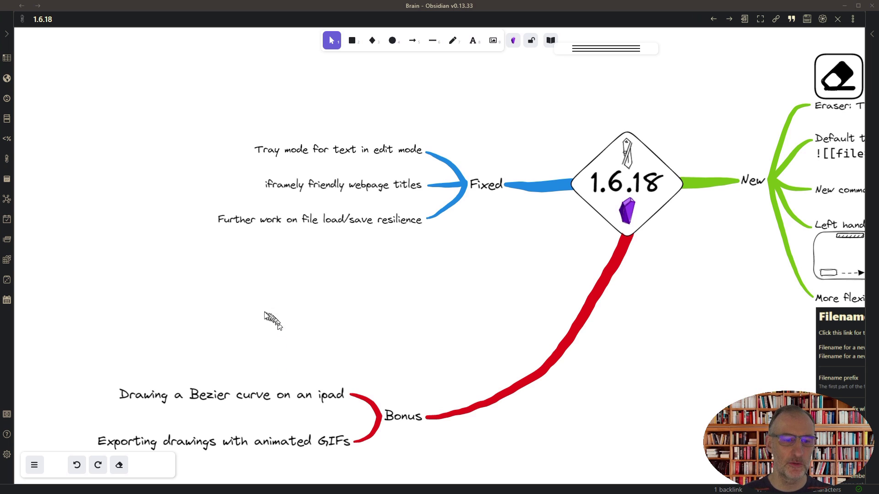
{"action": "left_click_drag", "start_coordinate": [270, 314], "coordinate": [486, 95]}
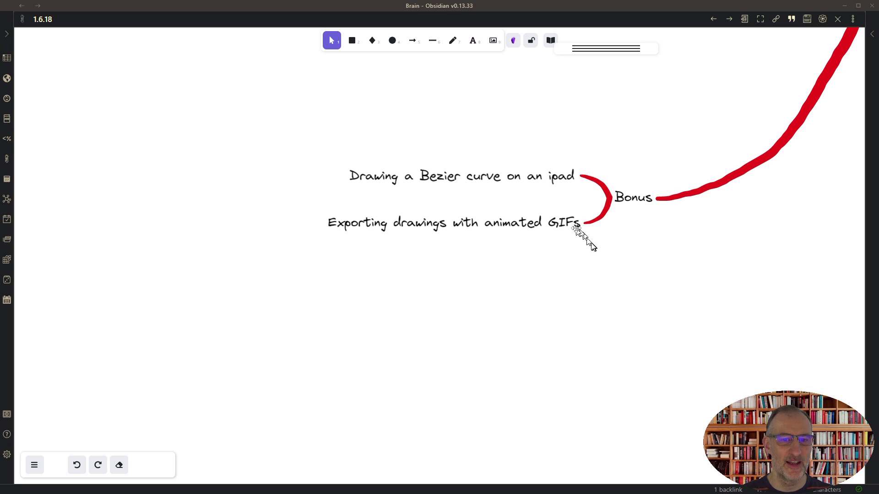
Step: Place Jumping monkey.gif as an image below 'Exporting drawings with animated GIFs'
{"action": "left_click", "coordinate": [5, 34]}
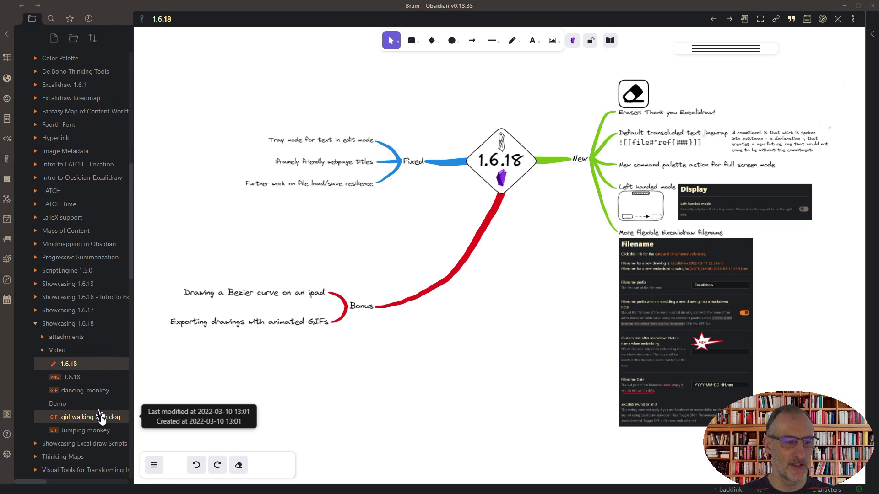
{"action": "mouse_move", "coordinate": [97, 435]}
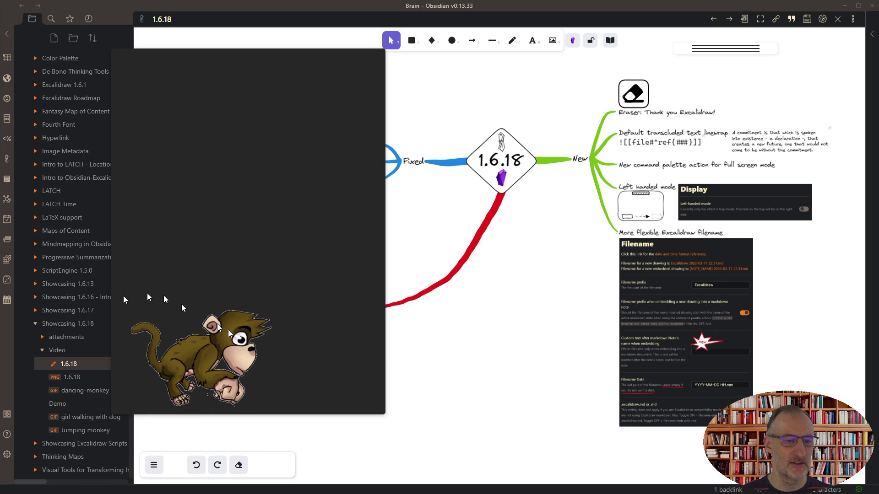
{"action": "left_click_drag", "start_coordinate": [112, 430], "coordinate": [275, 346]}
{"action": "left_click", "coordinate": [312, 345]}
{"action": "key", "text": "Delete"}
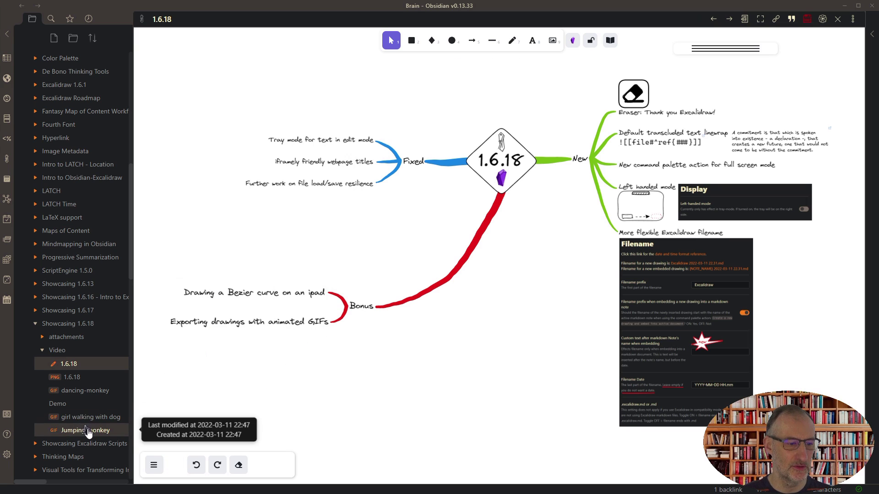
{"action": "left_click_drag", "start_coordinate": [92, 431], "coordinate": [260, 345]}
{"action": "left_click_drag", "start_coordinate": [292, 421], "coordinate": [309, 344]}
{"action": "left_click", "coordinate": [401, 426]}
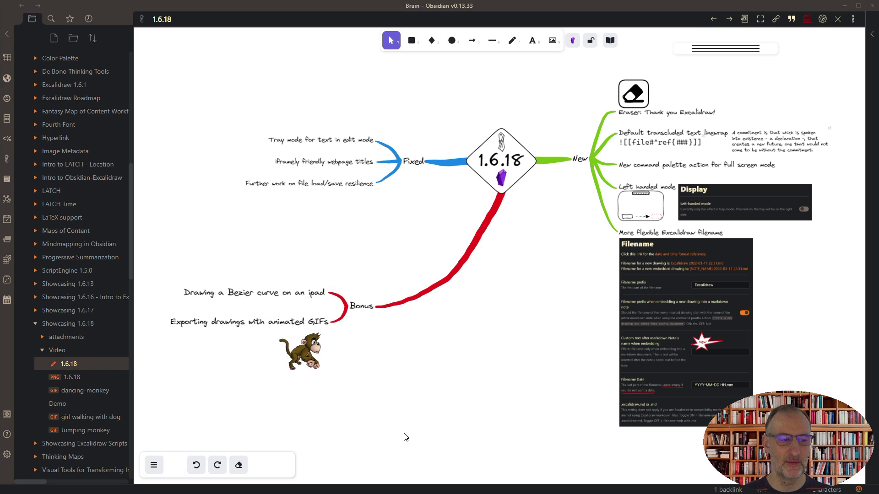
Step: Open the Demo note showing the embedded 1.6.18 drawing at width 1000
{"action": "left_click", "coordinate": [67, 404]}
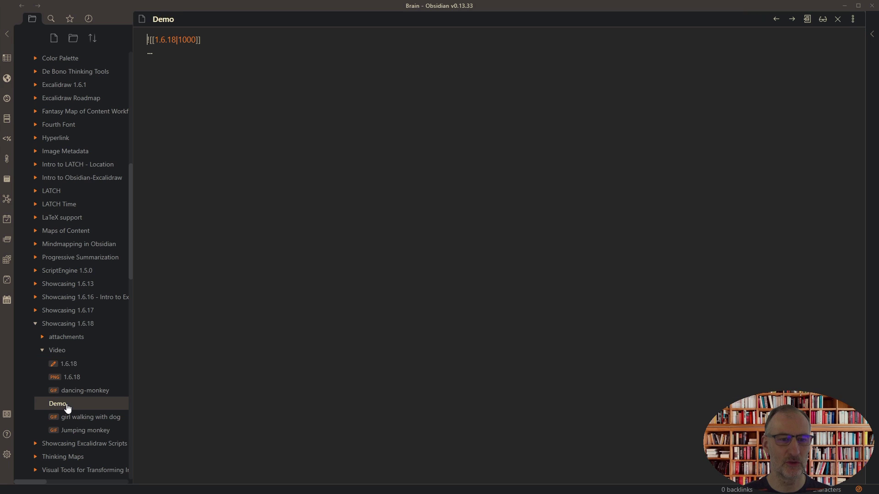